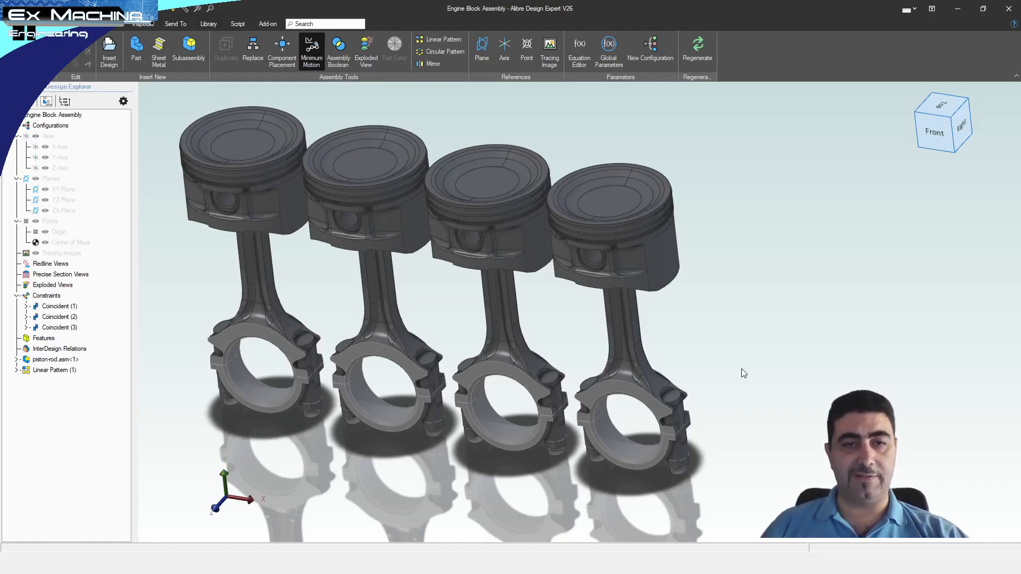
Examine the four piston assemblies and expand the piston-rod subassembly to view its components.
right_click_drag(417, 311, 419, 316)
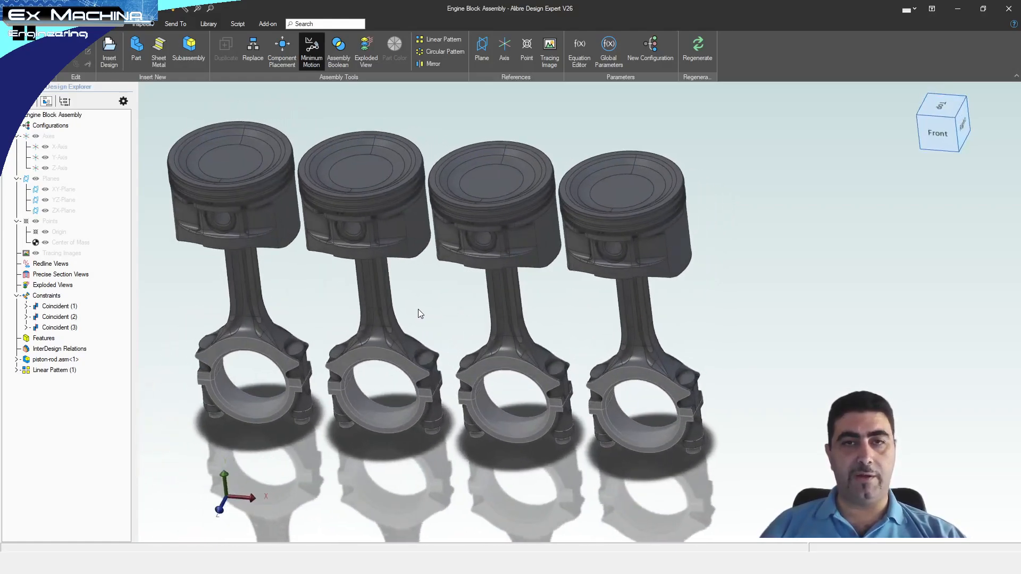
left_click(17, 360)
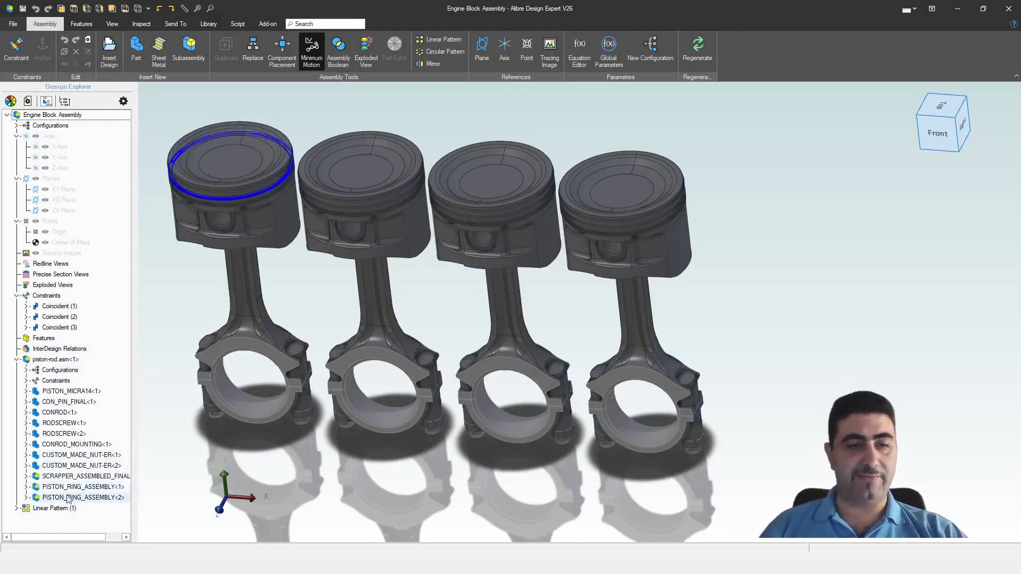
middle_click_drag(660, 391, 628, 395)
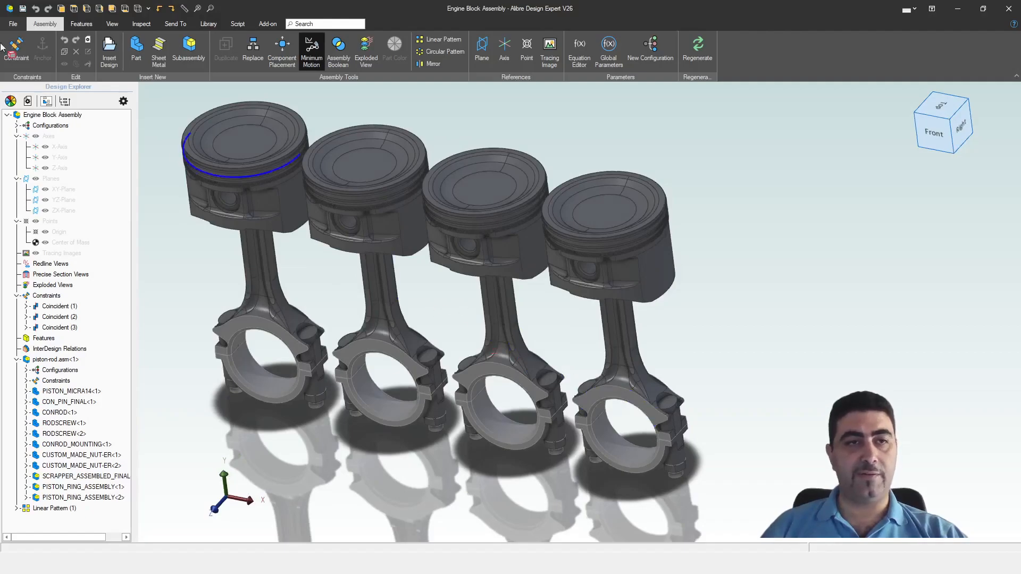
left_click(13, 24)
left_click(43, 84)
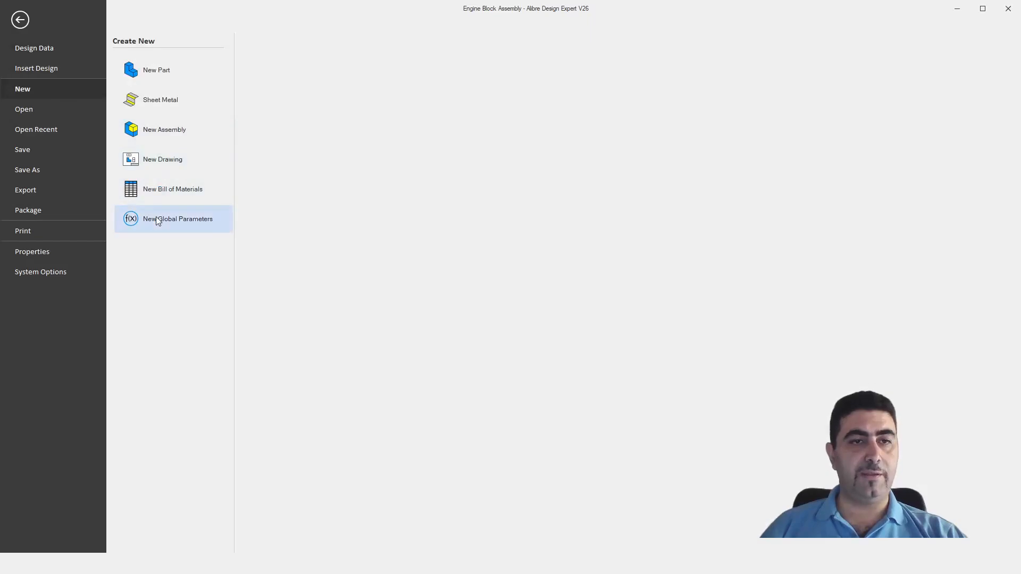
left_click(156, 215)
left_click(544, 295)
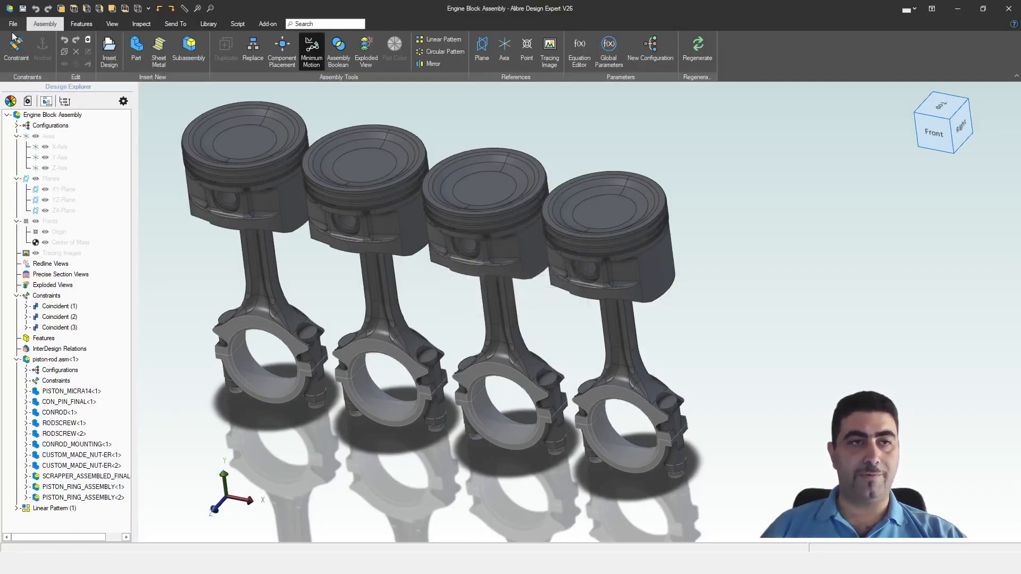
Create a new bill of materials for the engine block assembly.
left_click(13, 23)
left_click(37, 91)
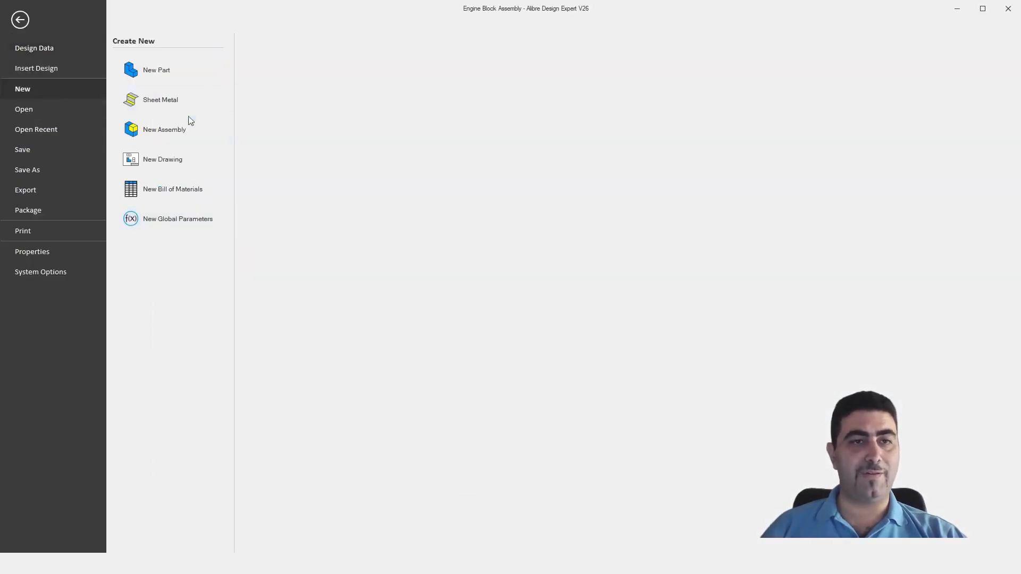
left_click(176, 191)
left_click(730, 224)
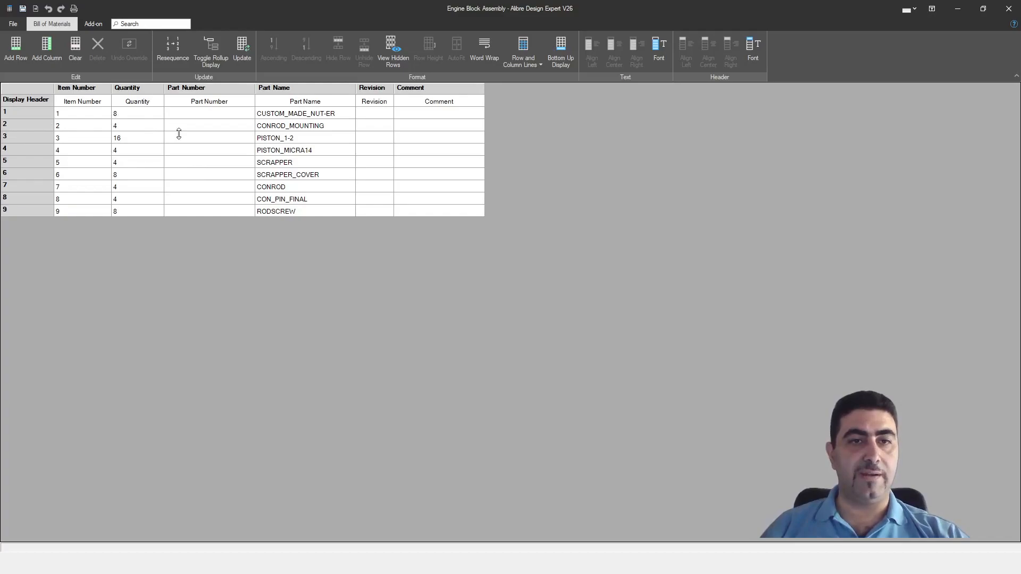
Examine the quantities of PISTON_MICRA14 and PISTON_1-2 in the bill of materials, and close it without saving.
left_click(126, 153)
left_click(293, 154)
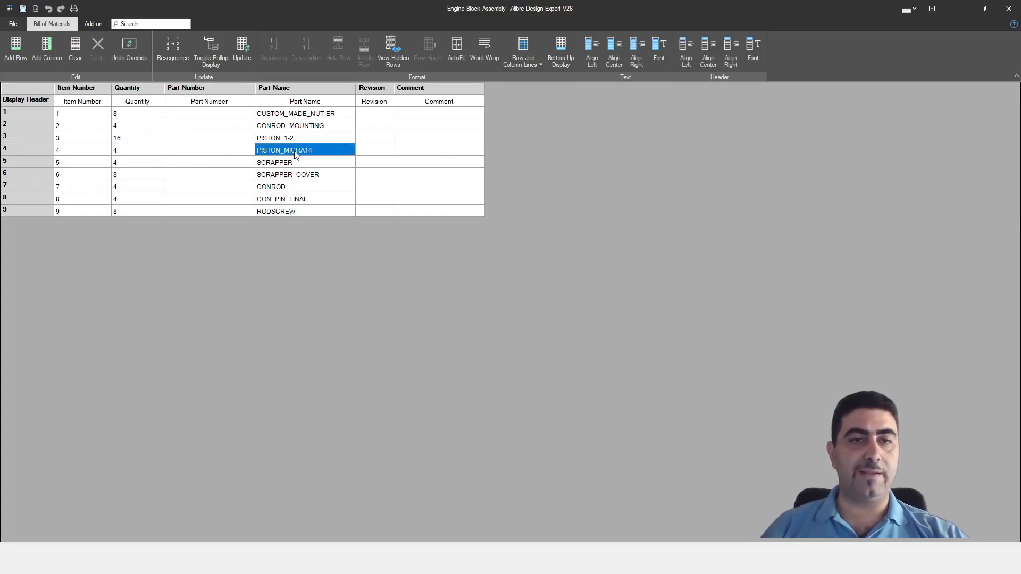
left_click(136, 151)
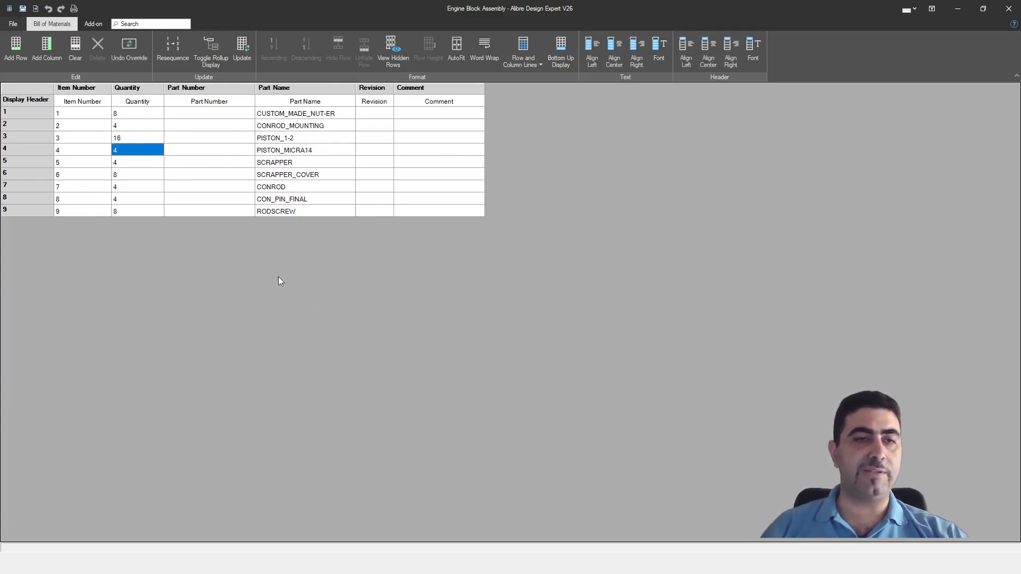
left_click(155, 139)
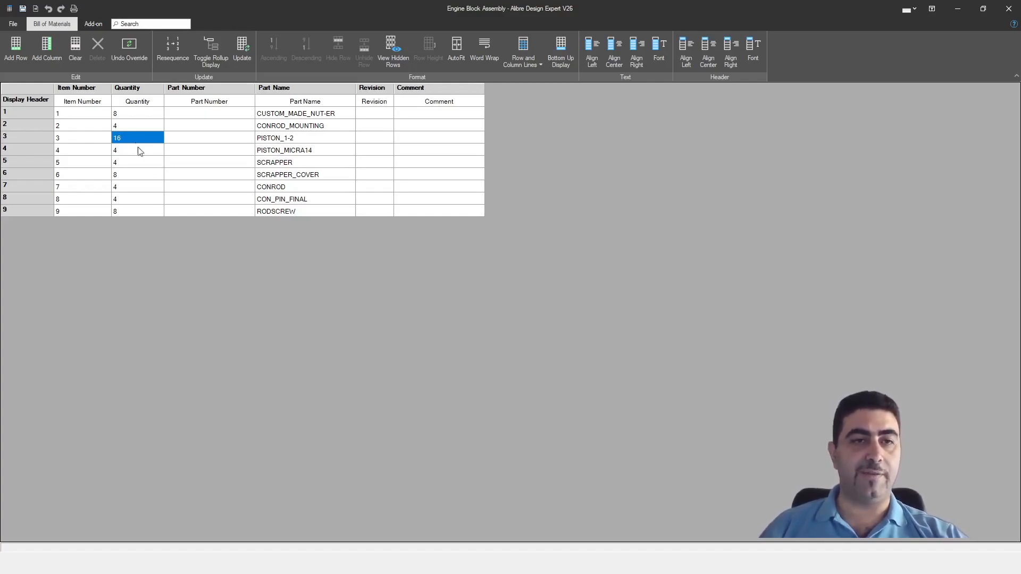
left_click(298, 139)
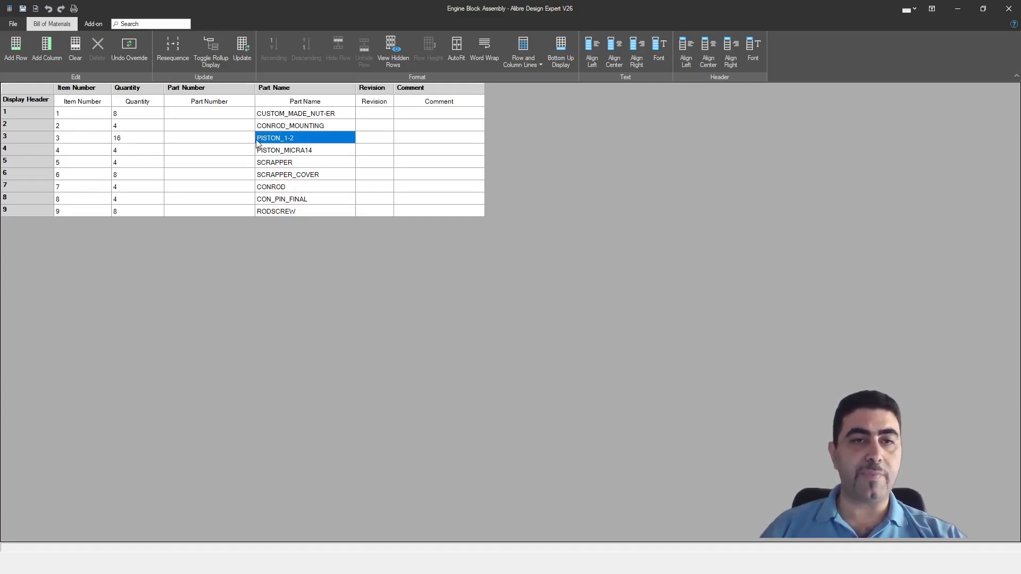
left_click(161, 139)
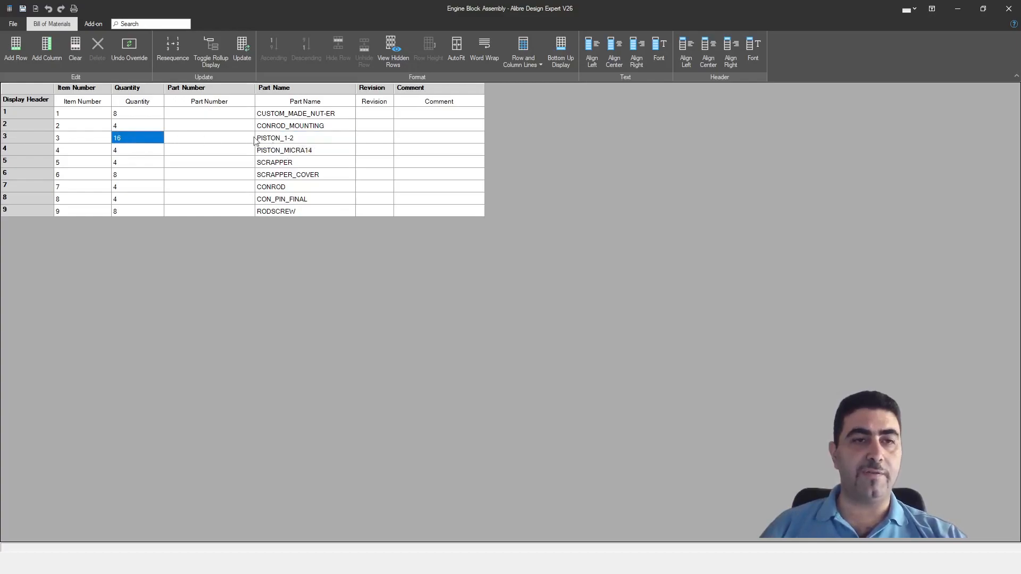
left_click(286, 139)
left_click(144, 140)
left_click(298, 142)
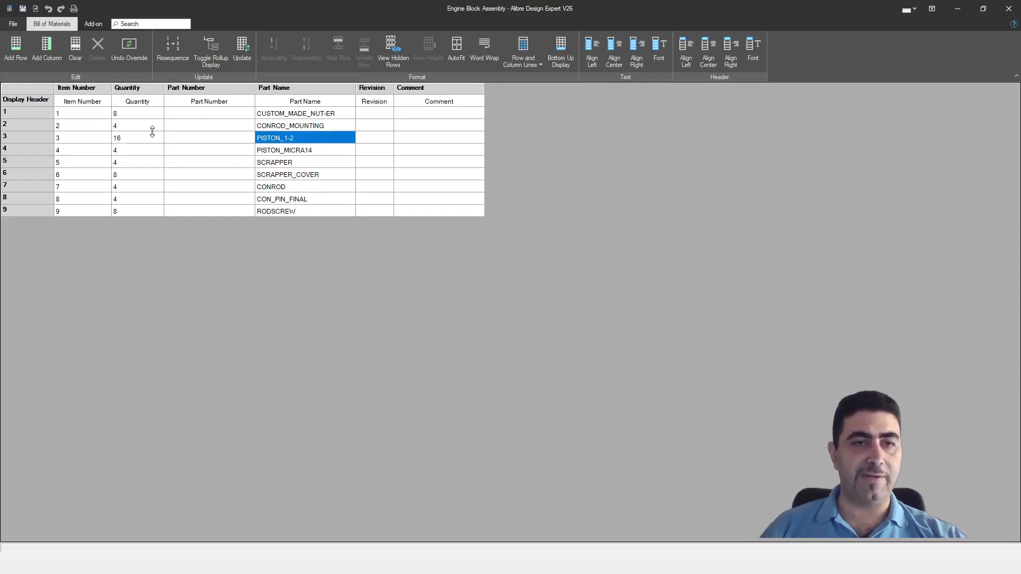
left_click(123, 141)
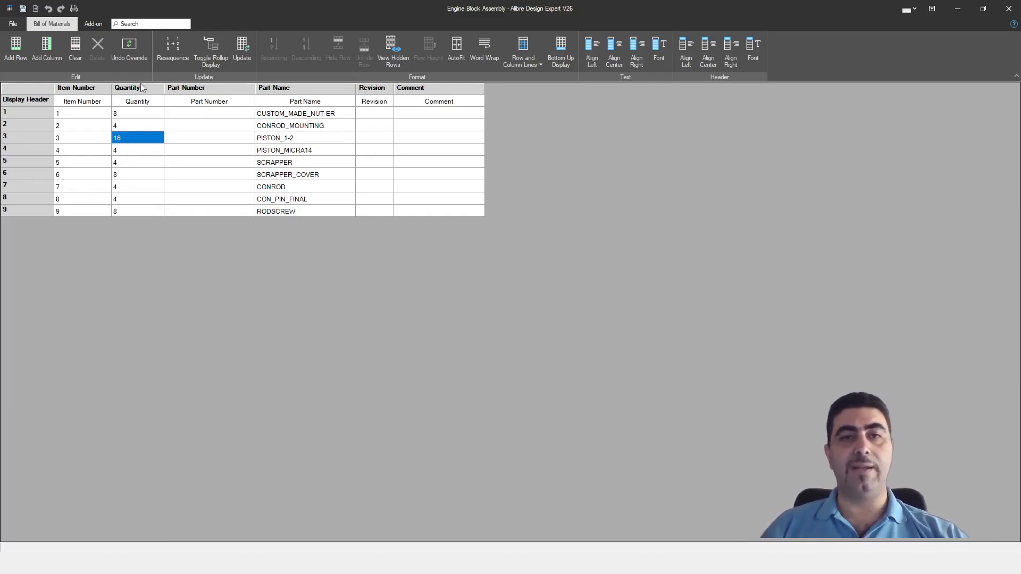
left_click(1006, 10)
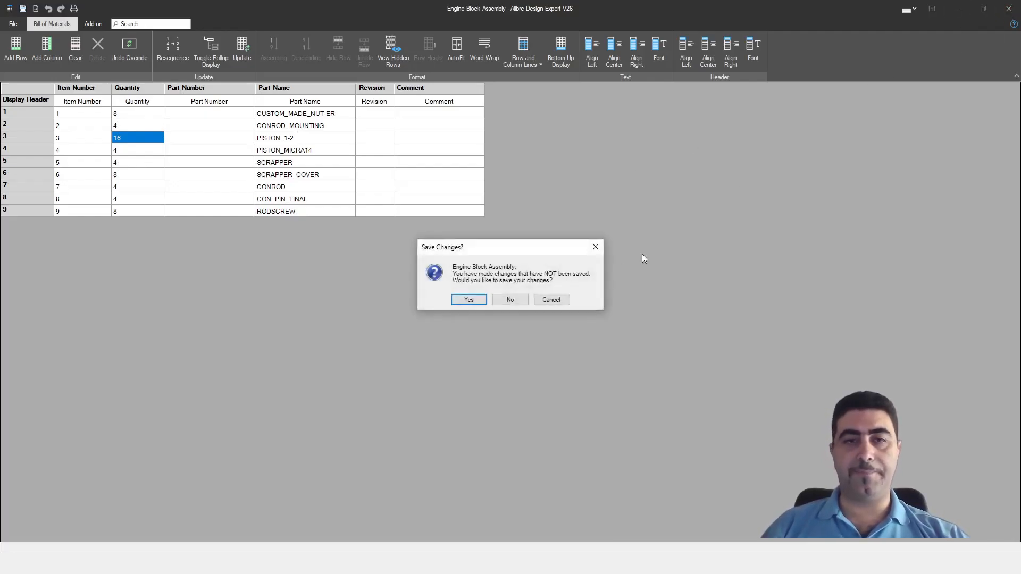
left_click(535, 300)
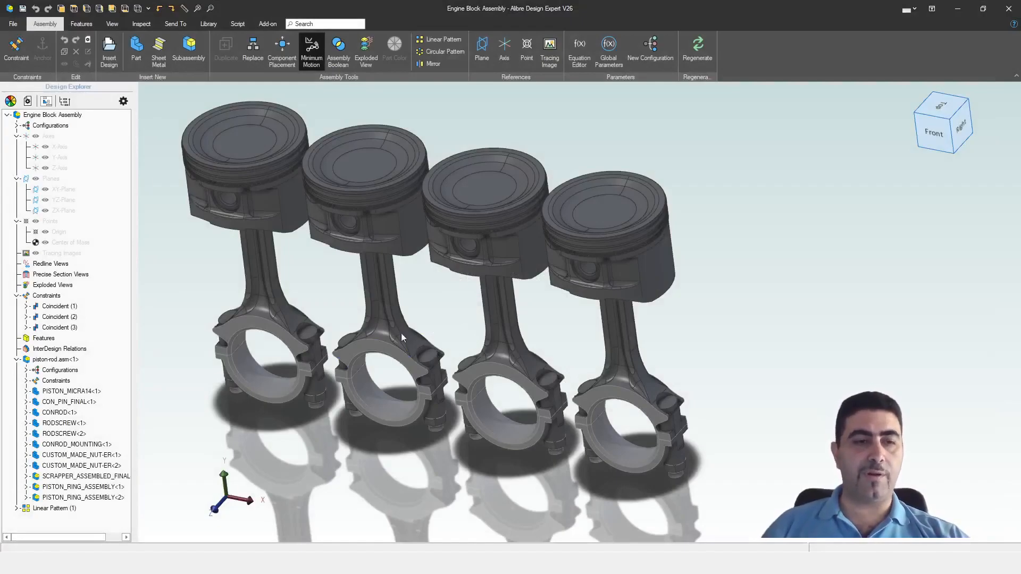
Collapse the piston-rod subassembly in the design tree and open it for editing in its own window.
left_click(33, 362)
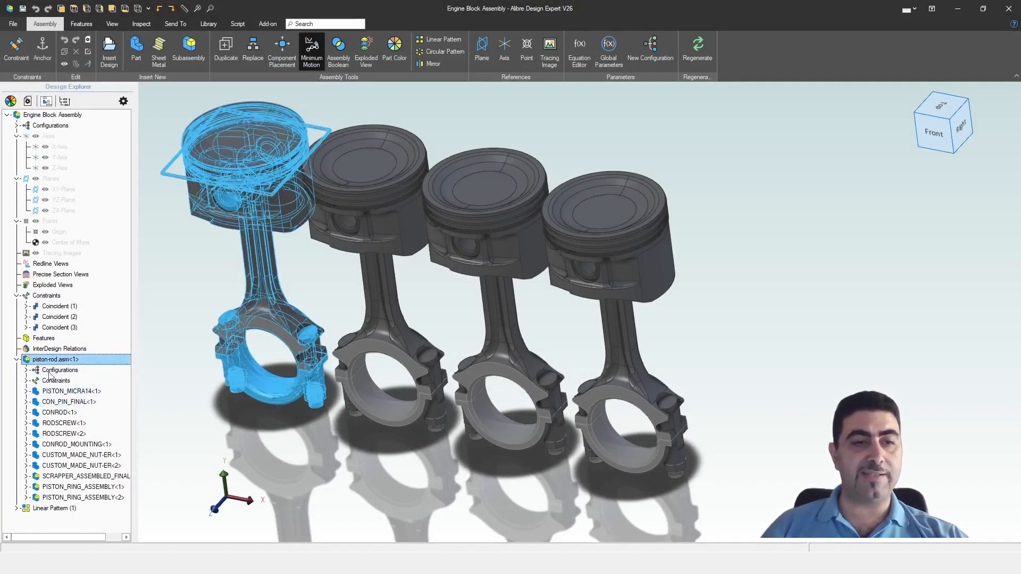
left_click(16, 359)
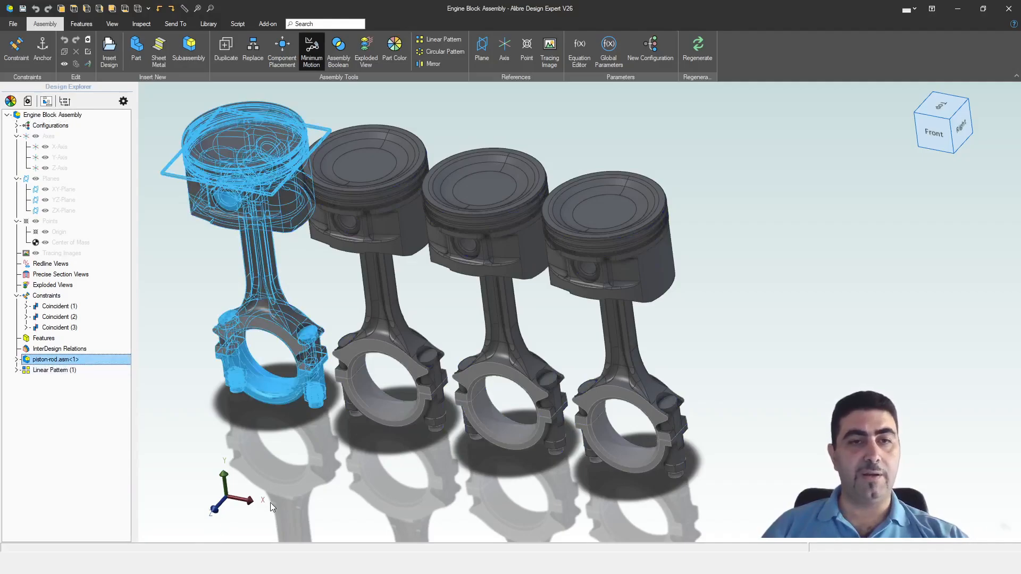
left_click(173, 284)
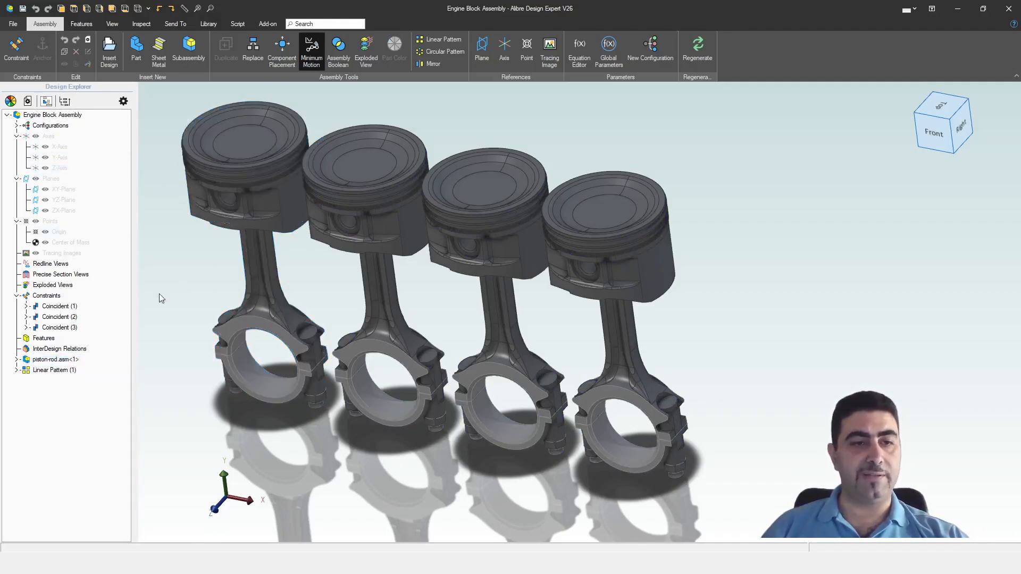
right_click(68, 363)
left_click(159, 319)
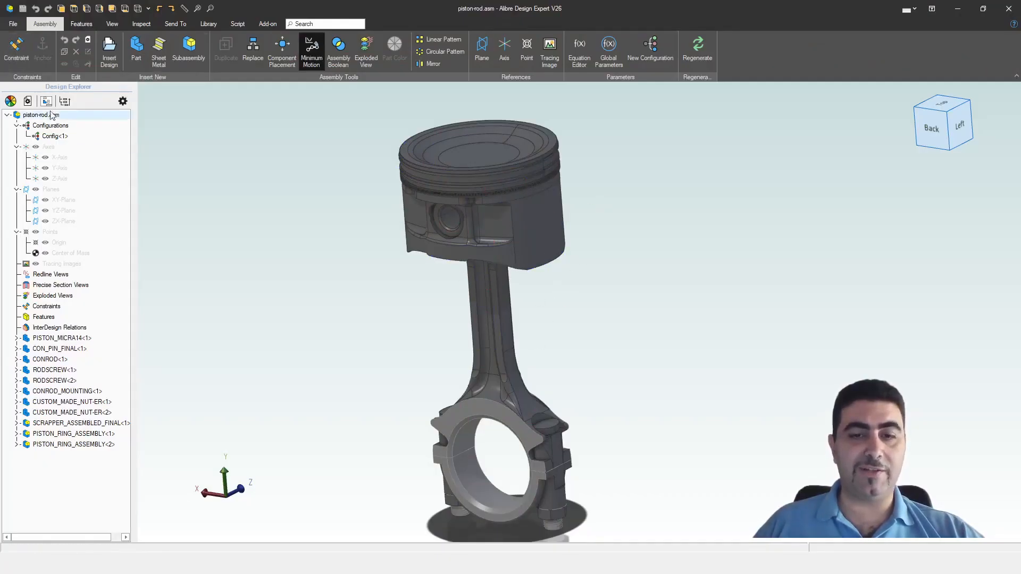
left_click(13, 24)
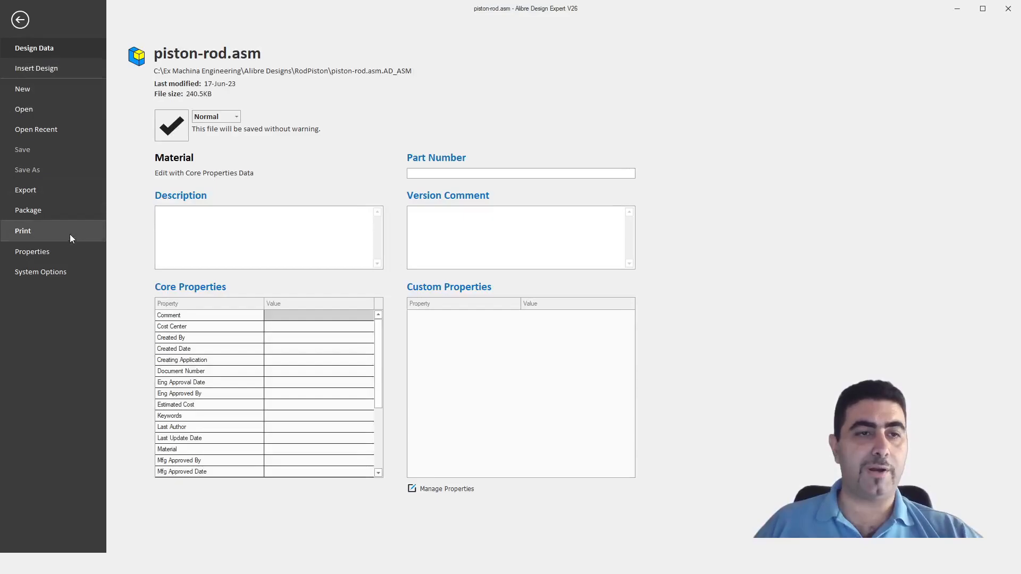
left_click(59, 253)
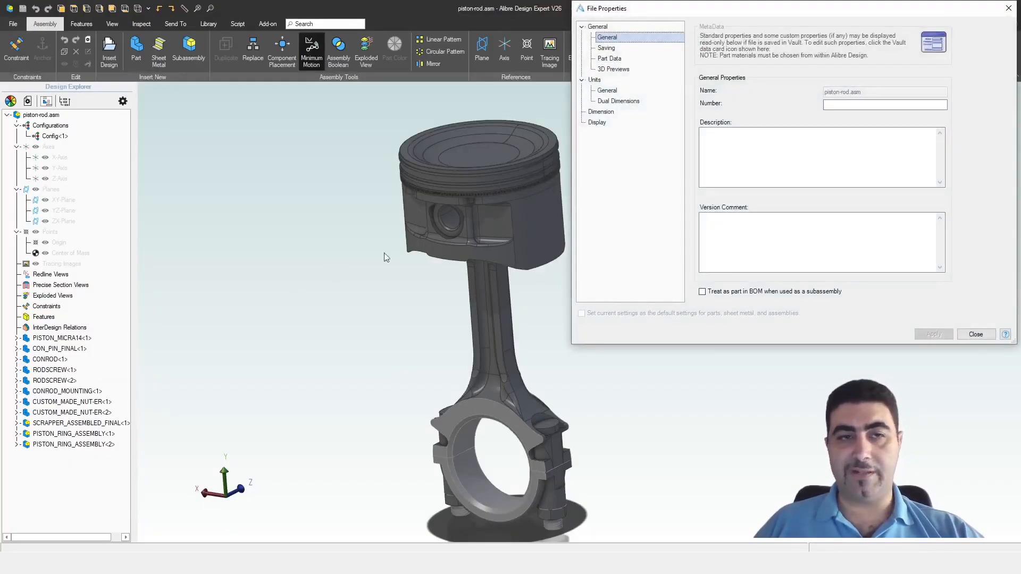
key("Escape")
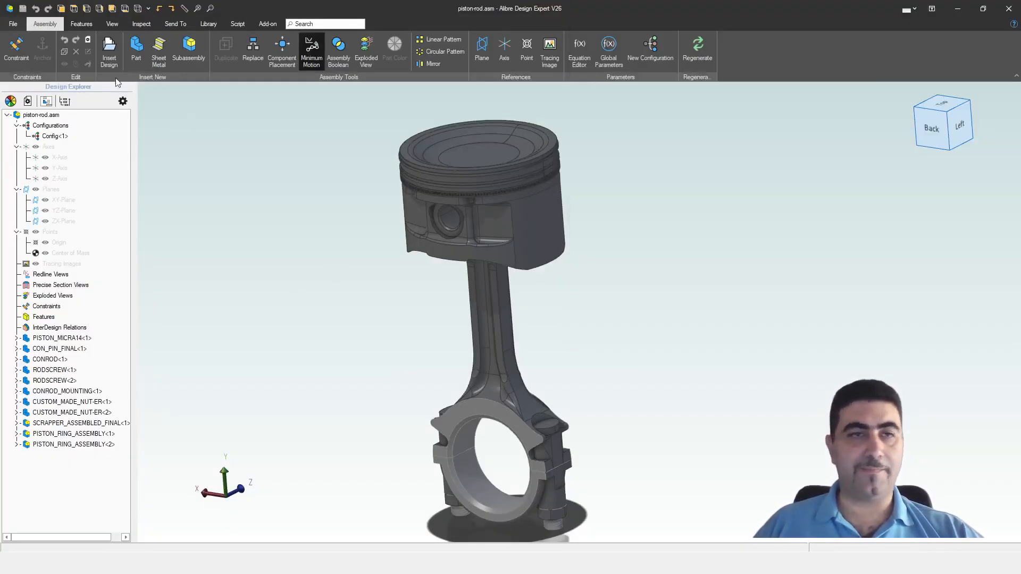
Enable "Treat as part in BOM when used as a subassembly" in the piston-rod assembly's file properties and apply it.
left_click(14, 25)
left_click(24, 257)
left_click(708, 295)
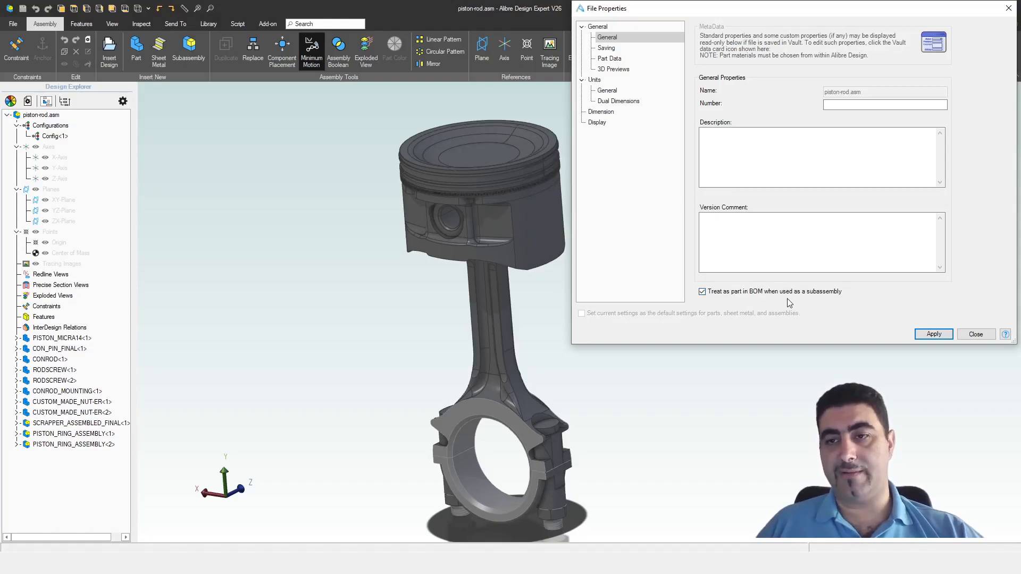
left_click(936, 334)
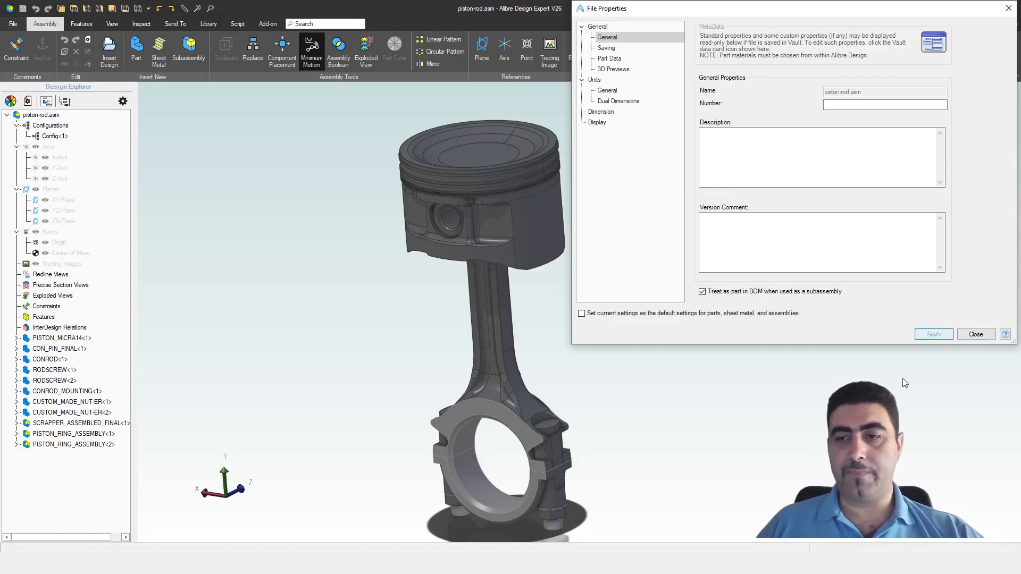
left_click(976, 334)
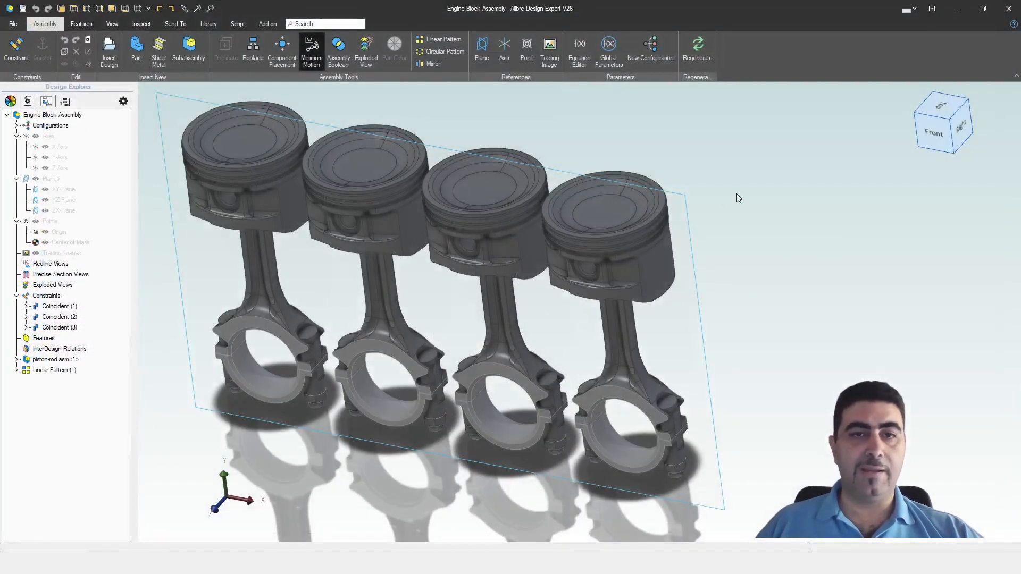
Save the engine block assembly together with the modified piston-rod subassembly.
left_click(22, 8)
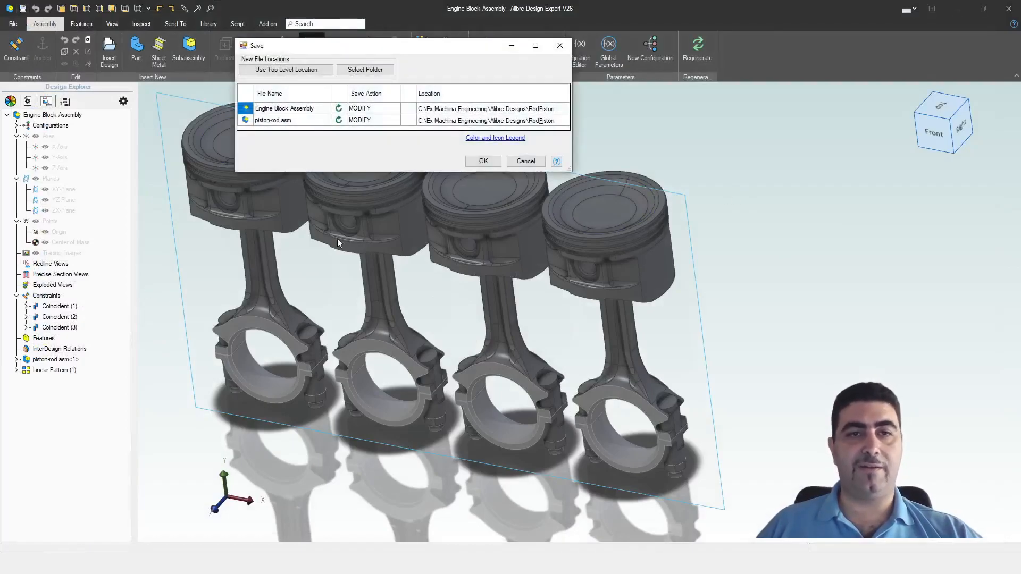
left_click(482, 161)
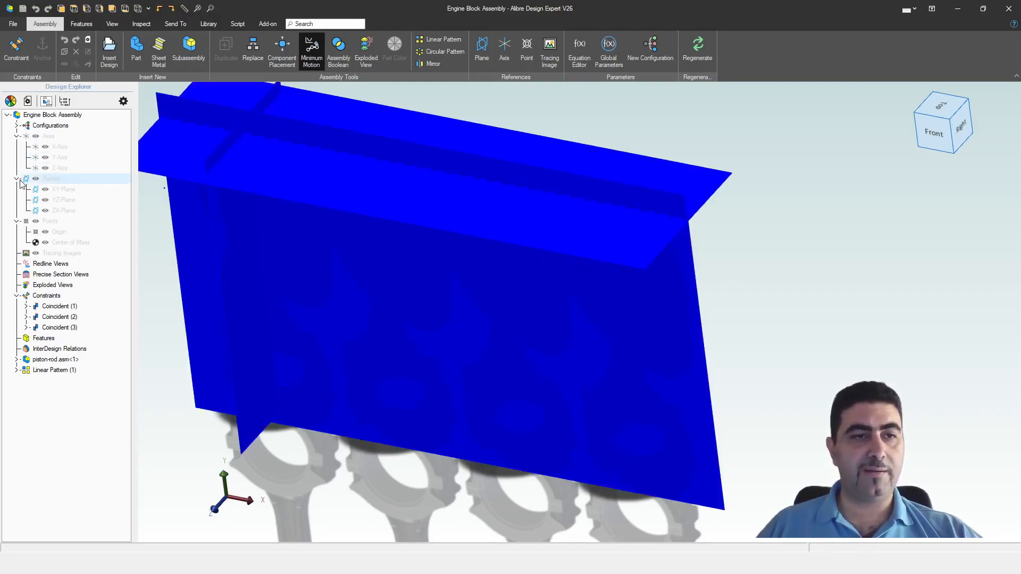
left_click(37, 181)
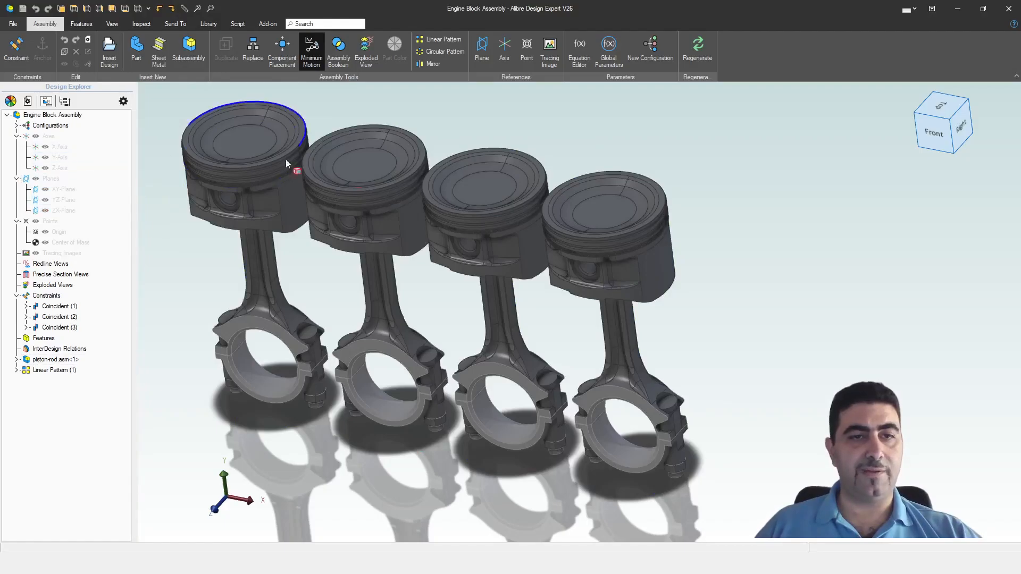
Generate a fresh bill of materials from the saved engine block assembly.
left_click(13, 24)
left_click(21, 91)
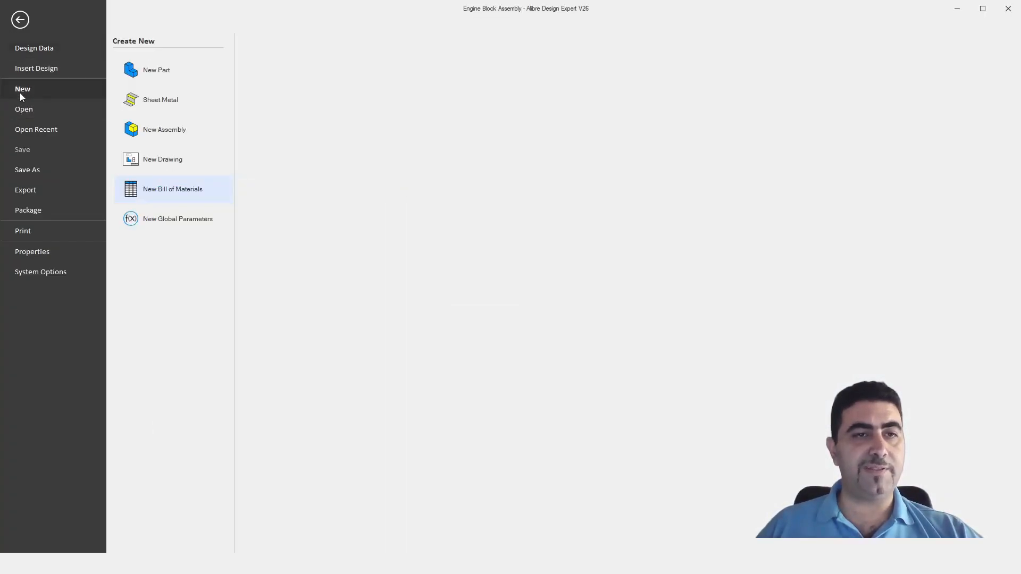
left_click(189, 196)
left_click(734, 220)
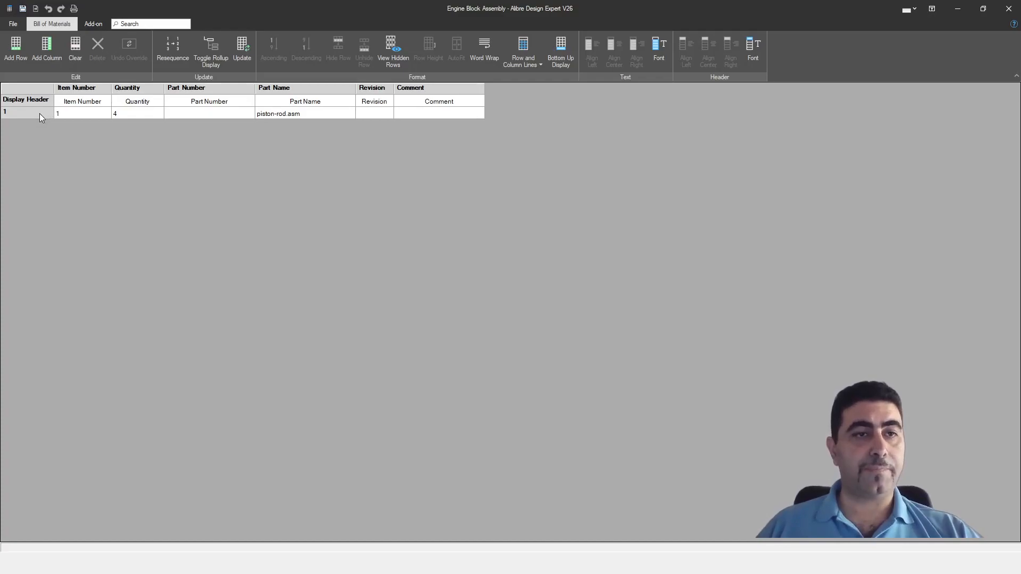
Examine the piston-rod.asm row's name and quantity, then compare it with the rollup display turned on and back off.
left_click(301, 113)
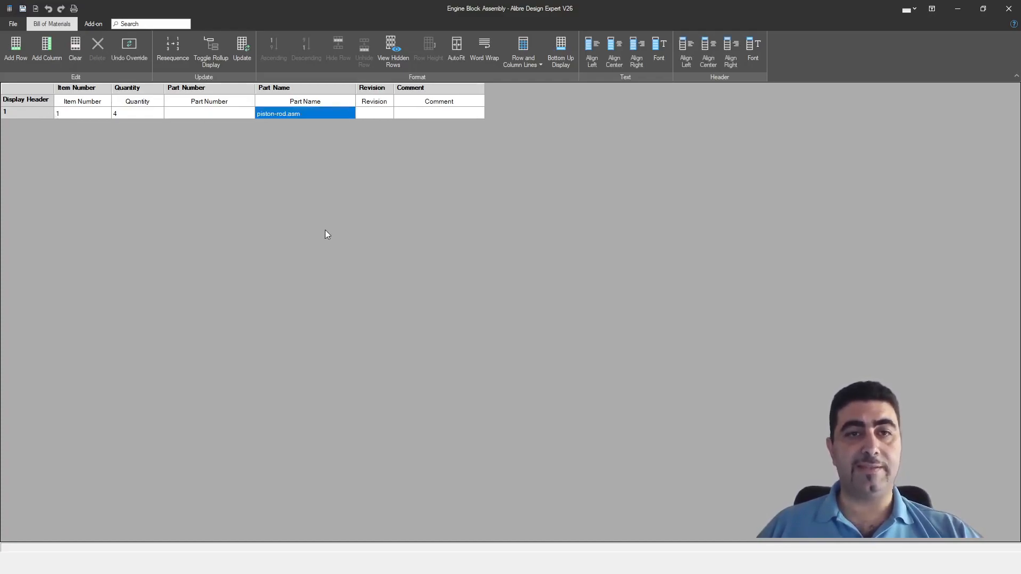
left_click(141, 113)
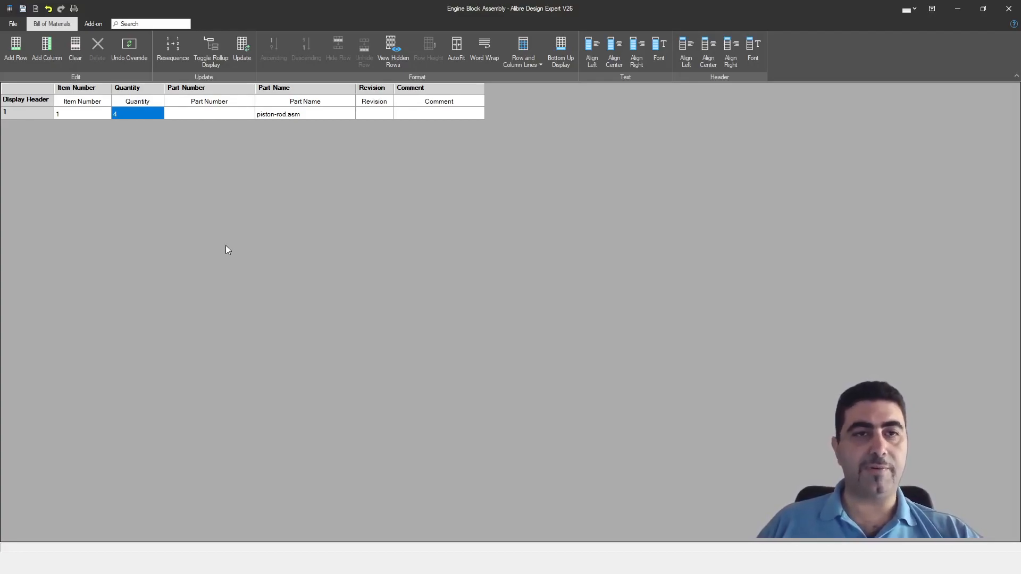
left_click(214, 46)
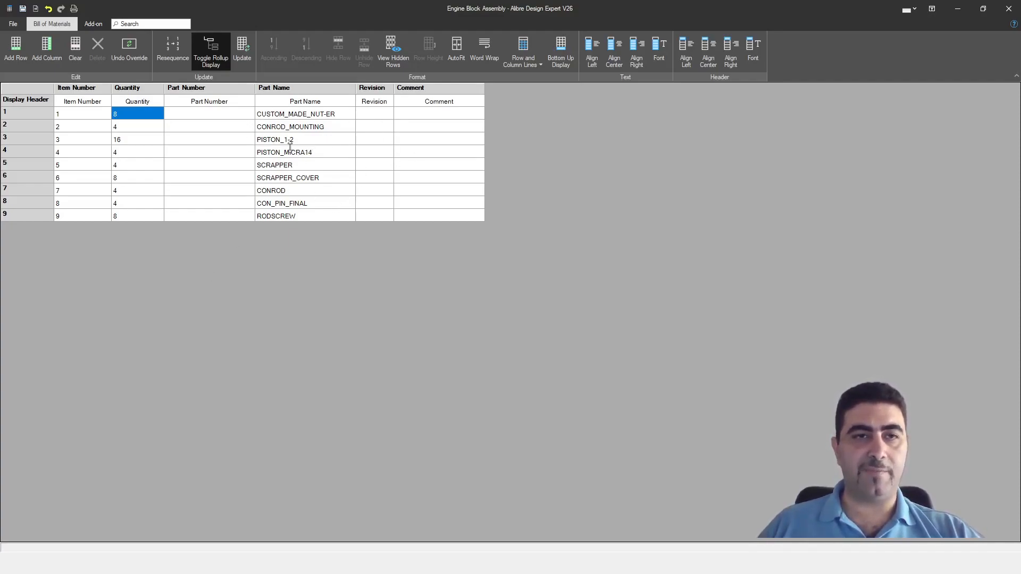
left_click(212, 61)
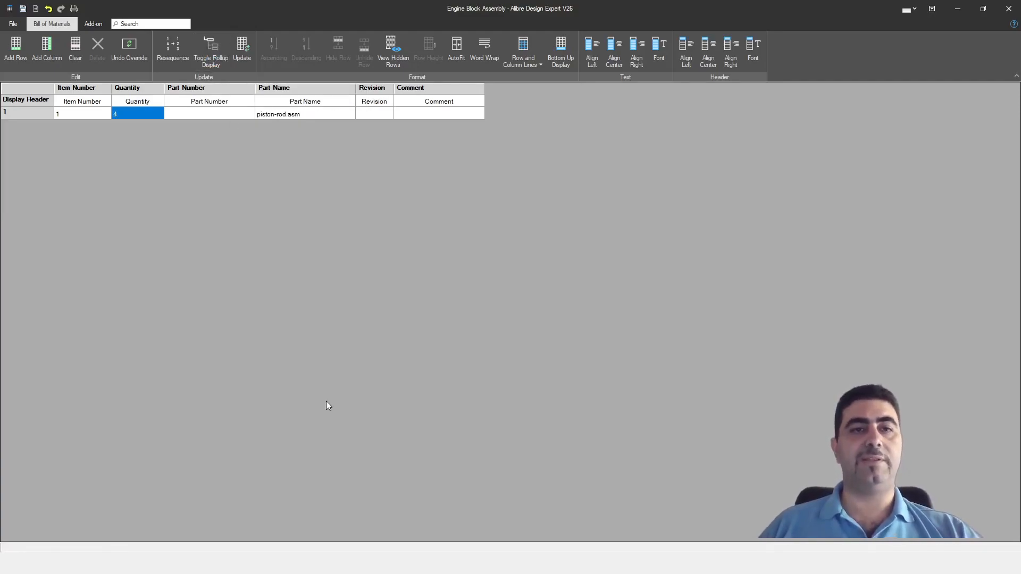